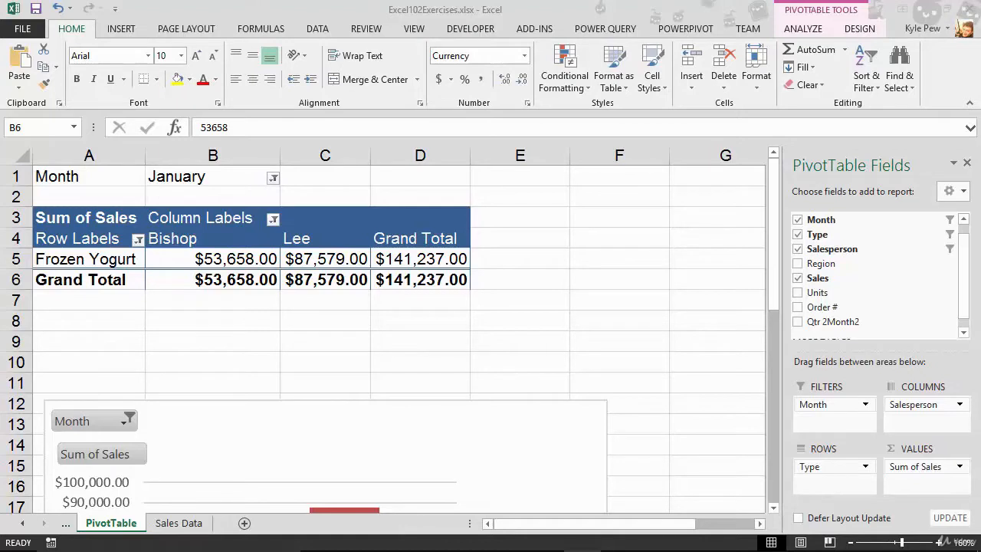
Step: Clear the pivot table's row-label and column-label filters, and set the Month report filter to (All)
{"action": "left_click", "coordinate": [138, 240]}
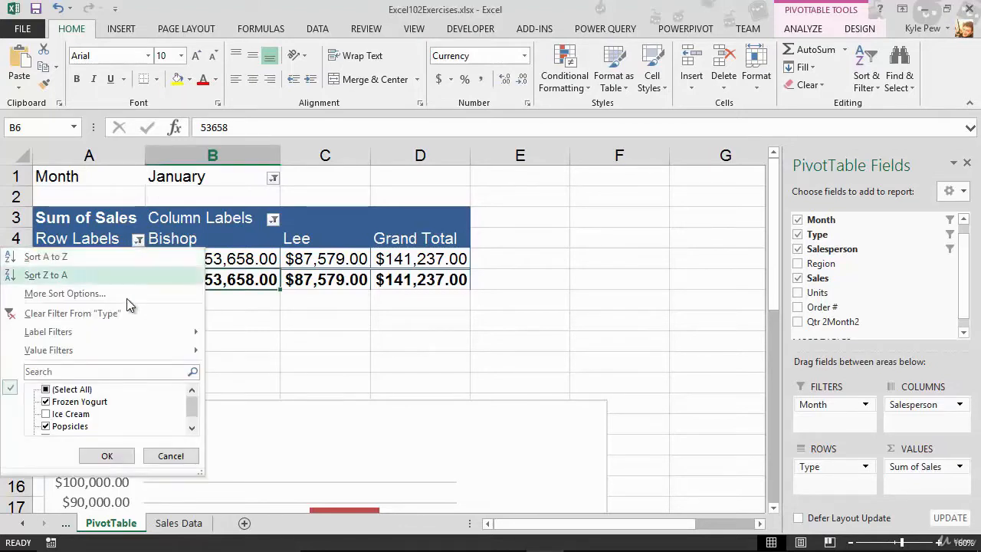
{"action": "left_click", "coordinate": [61, 310]}
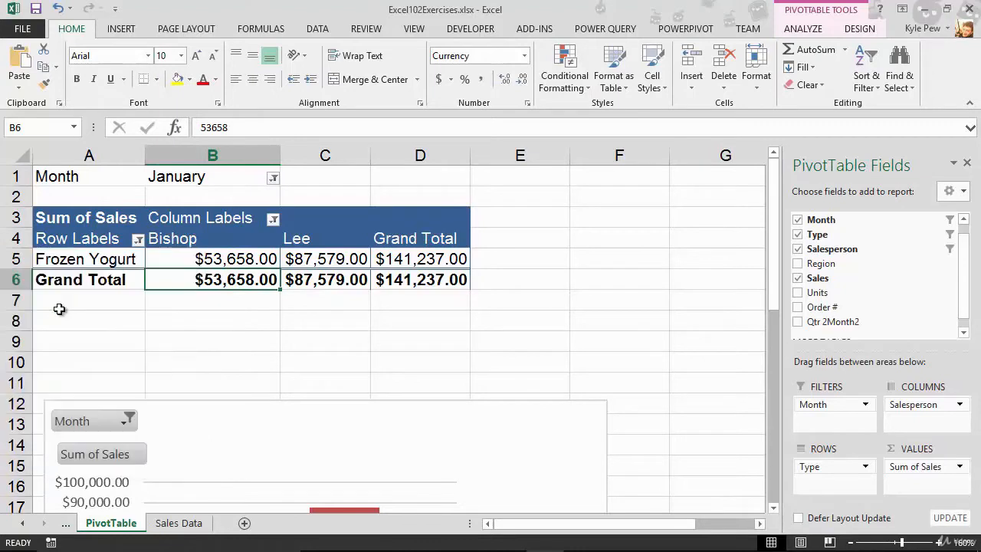
{"action": "left_click", "coordinate": [272, 220]}
{"action": "left_click", "coordinate": [190, 291]}
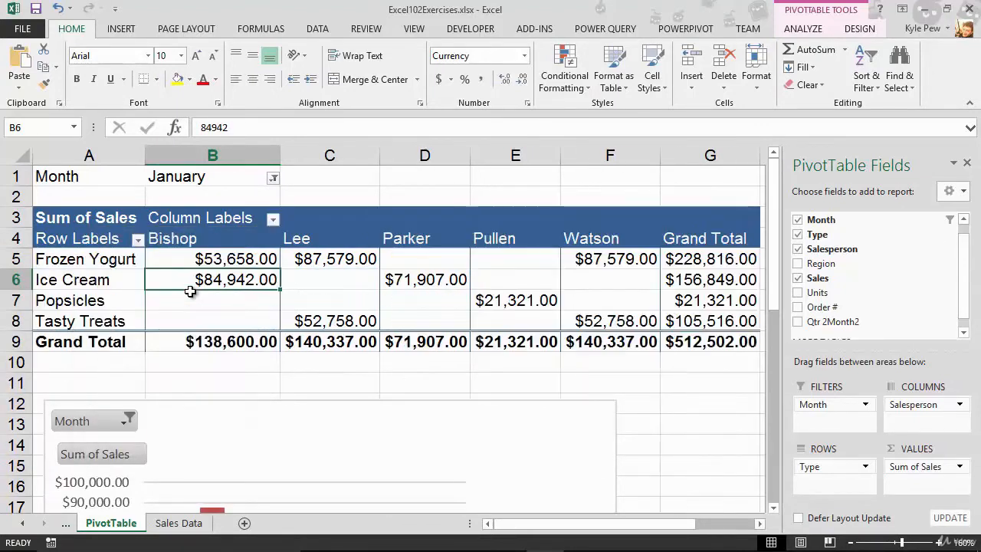
{"action": "left_click", "coordinate": [272, 179]}
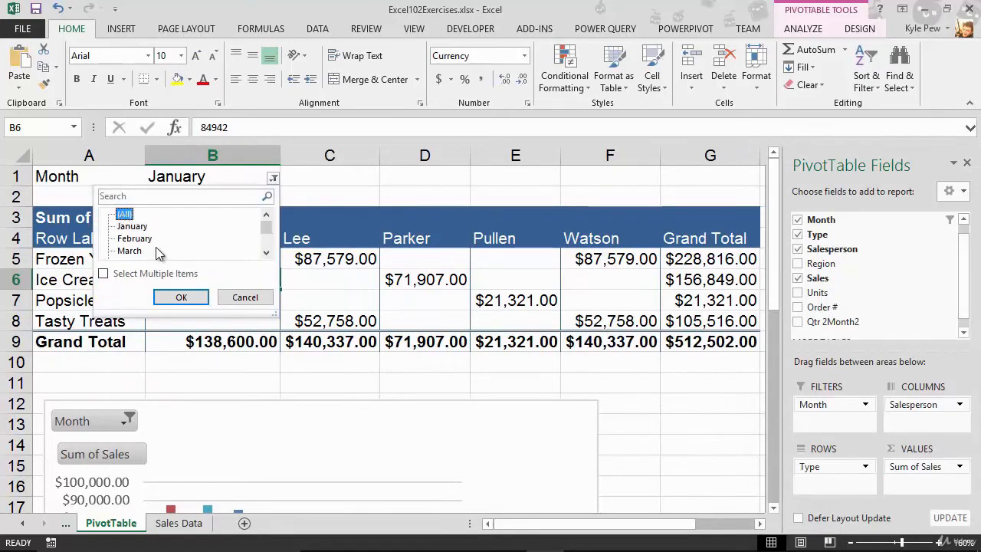
{"action": "left_click", "coordinate": [181, 296]}
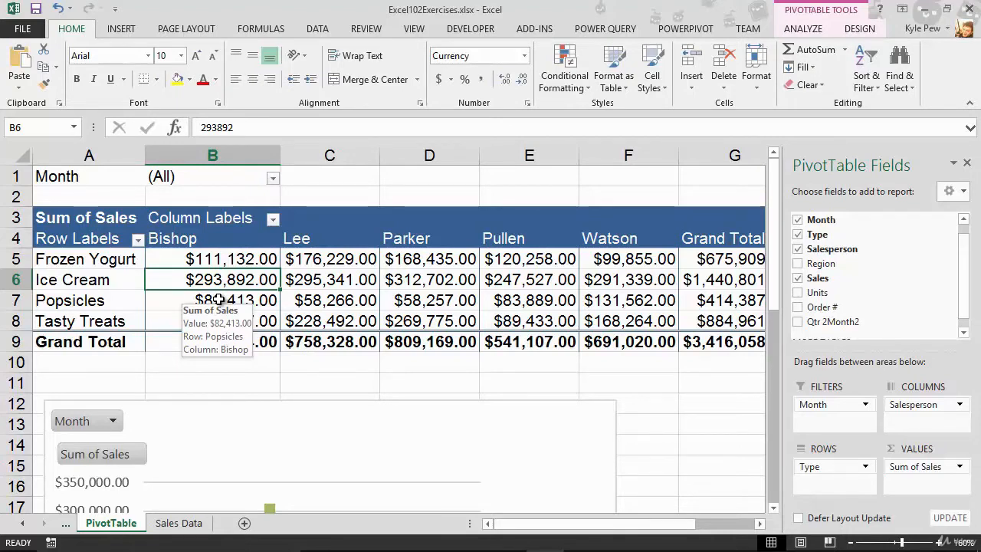
Step: Insert a slicer for the Region field and place it beside the pivot table's last columns
{"action": "left_click", "coordinate": [304, 260]}
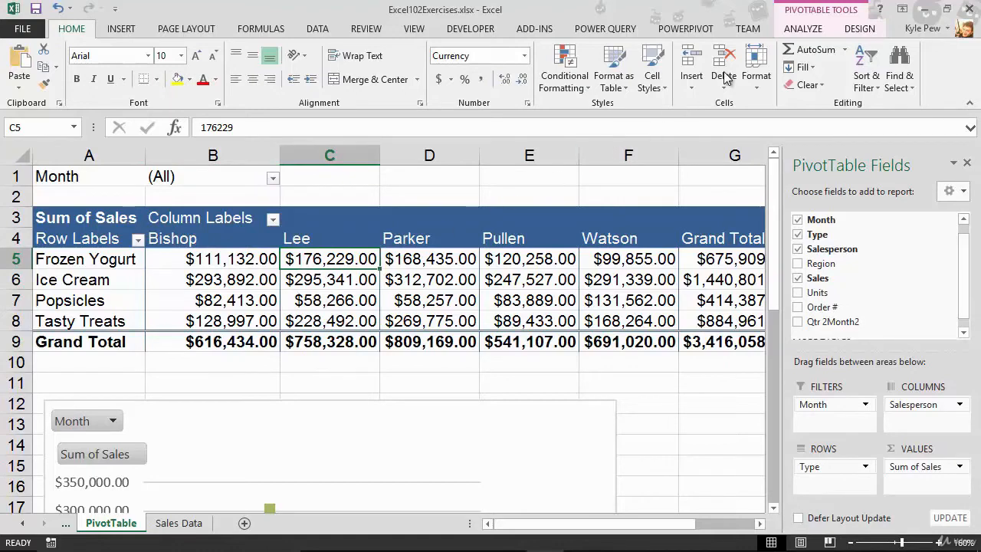
{"action": "left_click", "coordinate": [791, 33]}
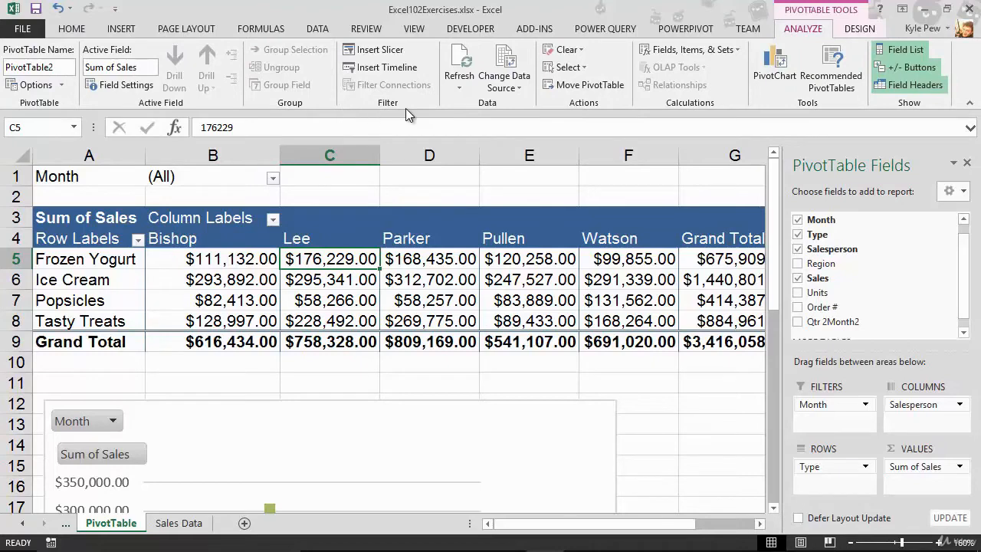
{"action": "left_click", "coordinate": [385, 57]}
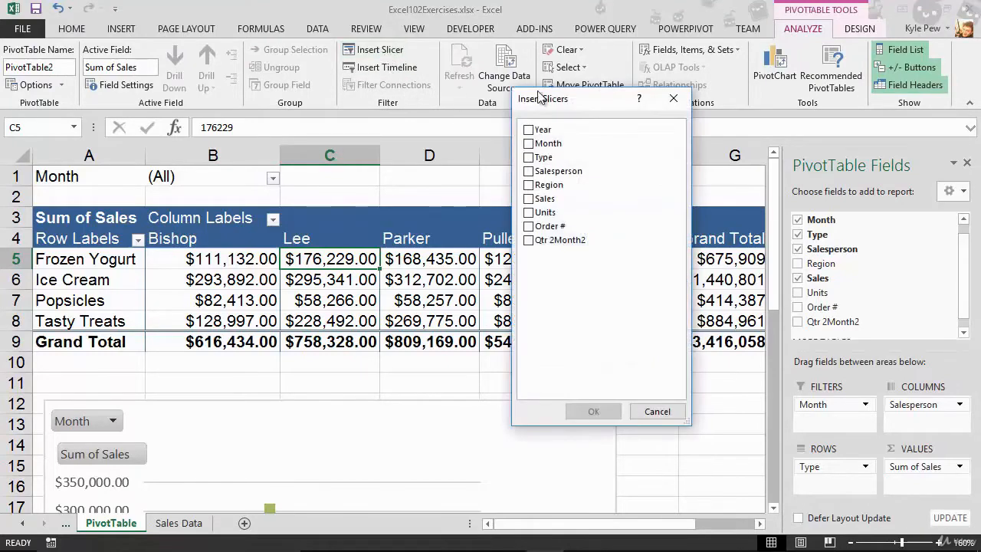
{"action": "left_click_drag", "start_coordinate": [547, 110], "coordinate": [488, 139]}
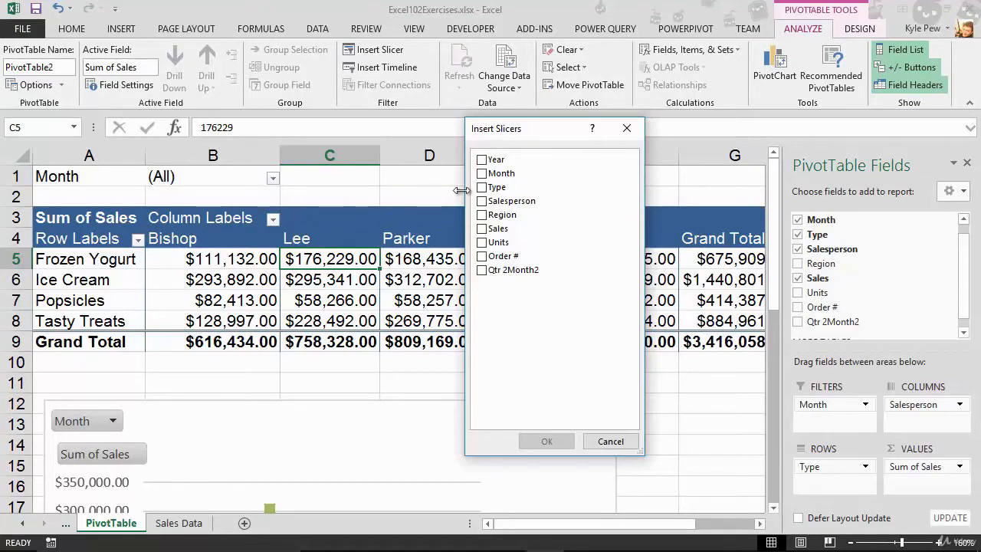
{"action": "left_click", "coordinate": [482, 215]}
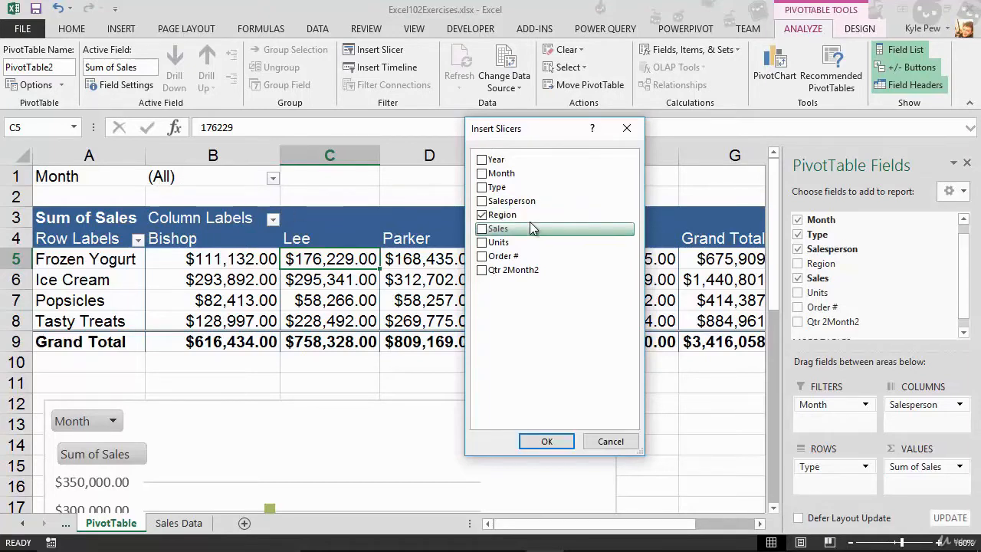
{"action": "left_click", "coordinate": [549, 441]}
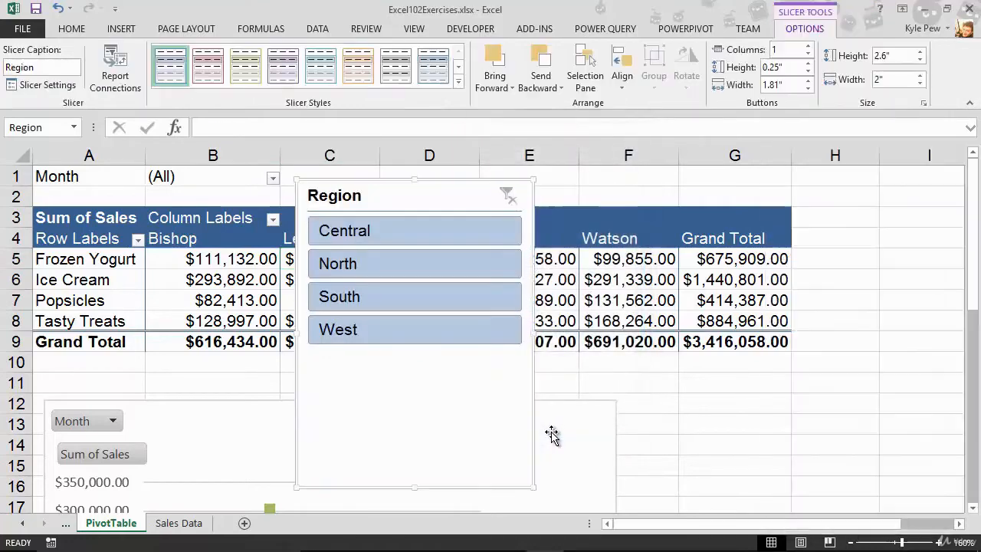
{"action": "left_click_drag", "start_coordinate": [414, 196], "coordinate": [815, 191]}
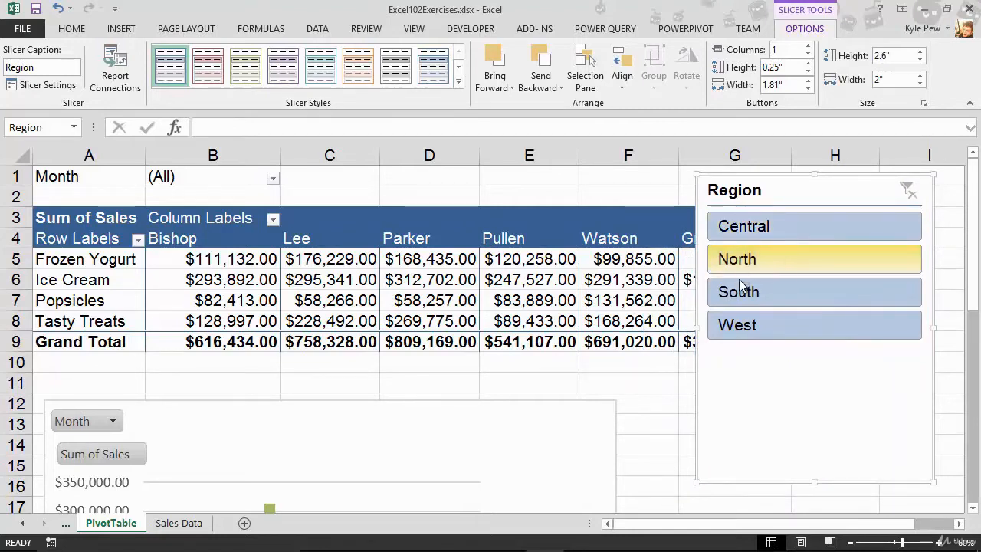
Step: Filter the pivot table by North, West and Central in turn, add South to Central, and shift the Region slicer slightly toward the table
{"action": "left_click", "coordinate": [745, 259]}
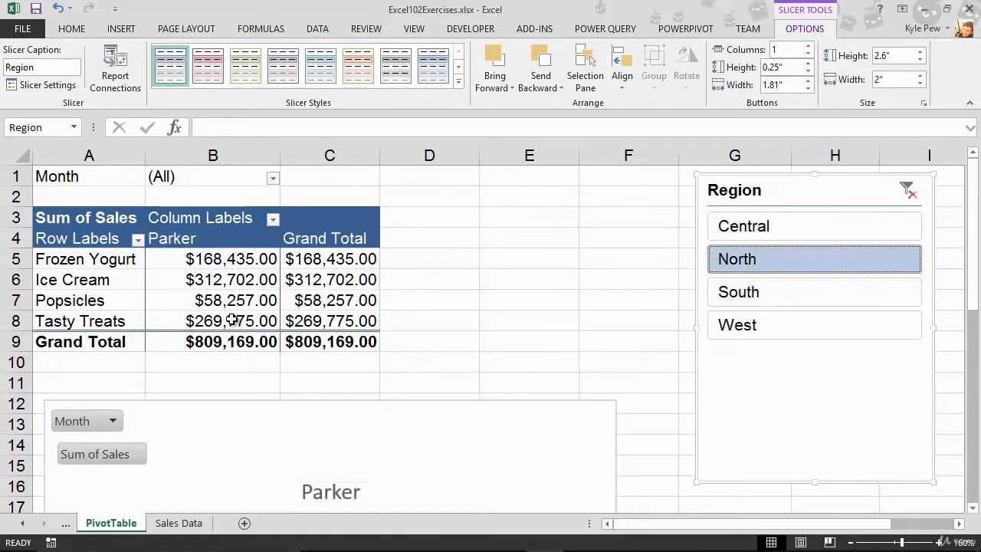
{"action": "left_click", "coordinate": [736, 332]}
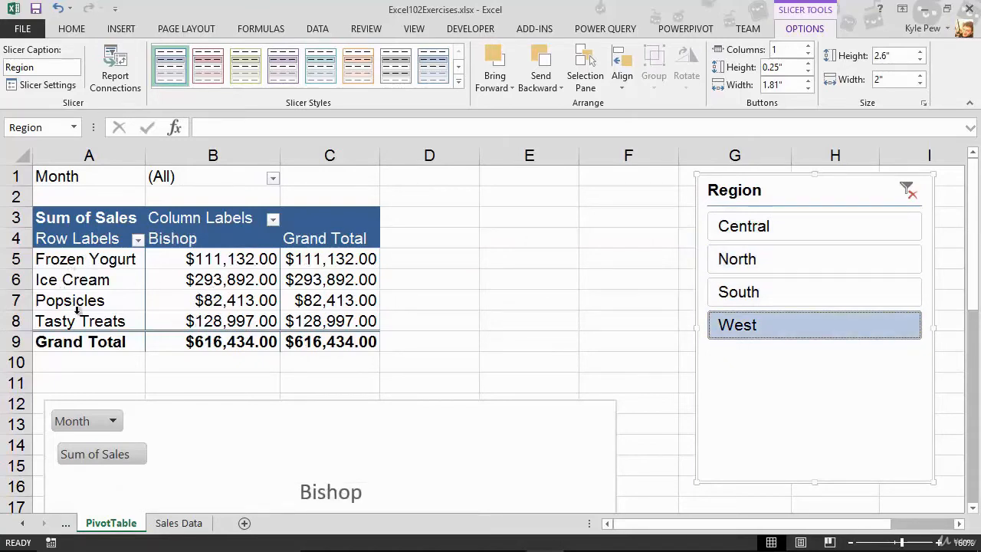
{"action": "left_click", "coordinate": [724, 229]}
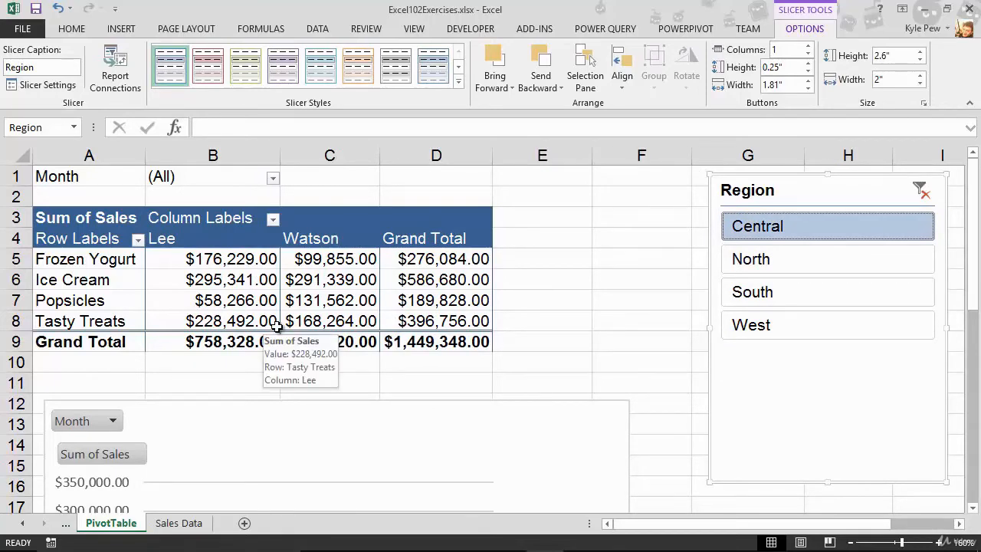
{"action": "left_click", "coordinate": [749, 299], "text": "ctrl"}
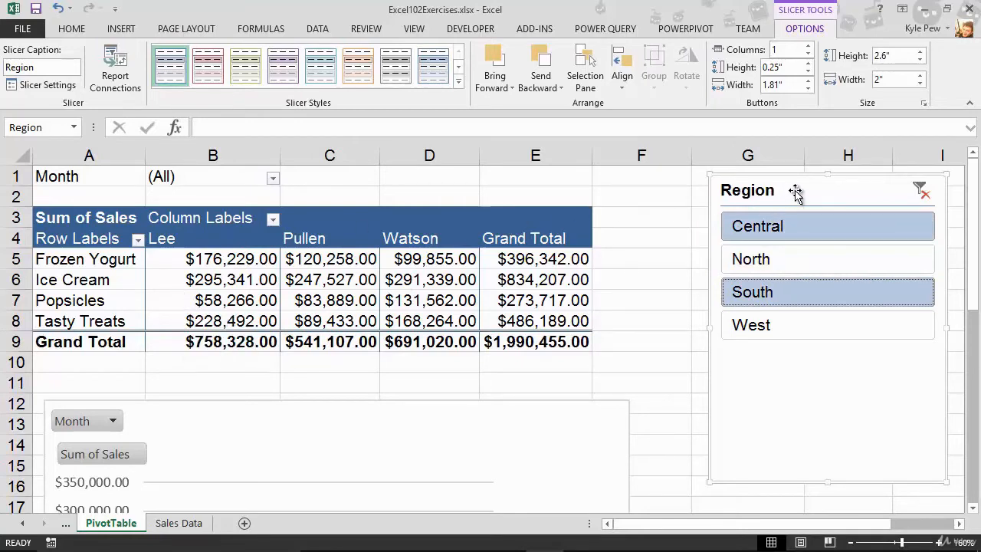
{"action": "left_click_drag", "start_coordinate": [797, 192], "coordinate": [764, 194]}
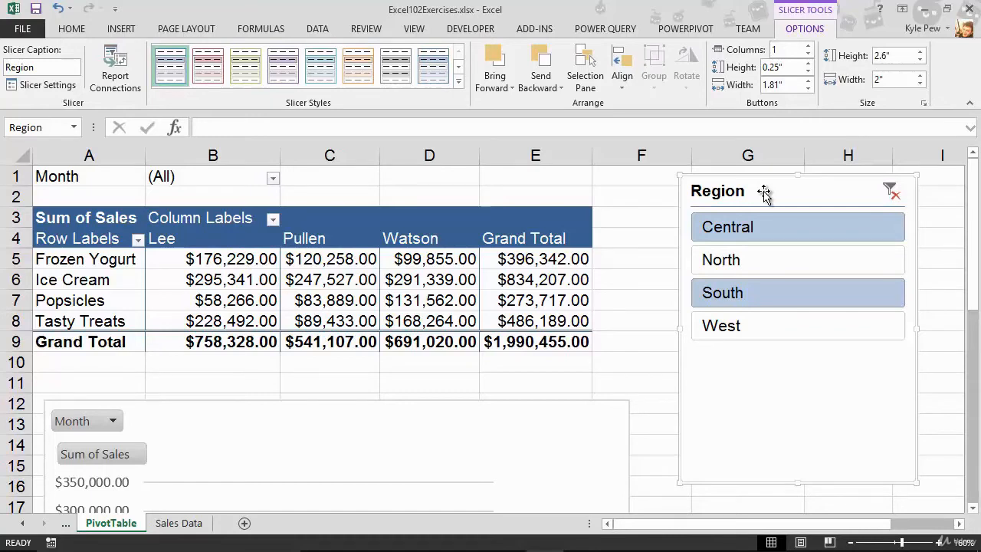
Step: Insert a second slicer on the pivot table for the Year field
{"action": "left_click", "coordinate": [247, 282]}
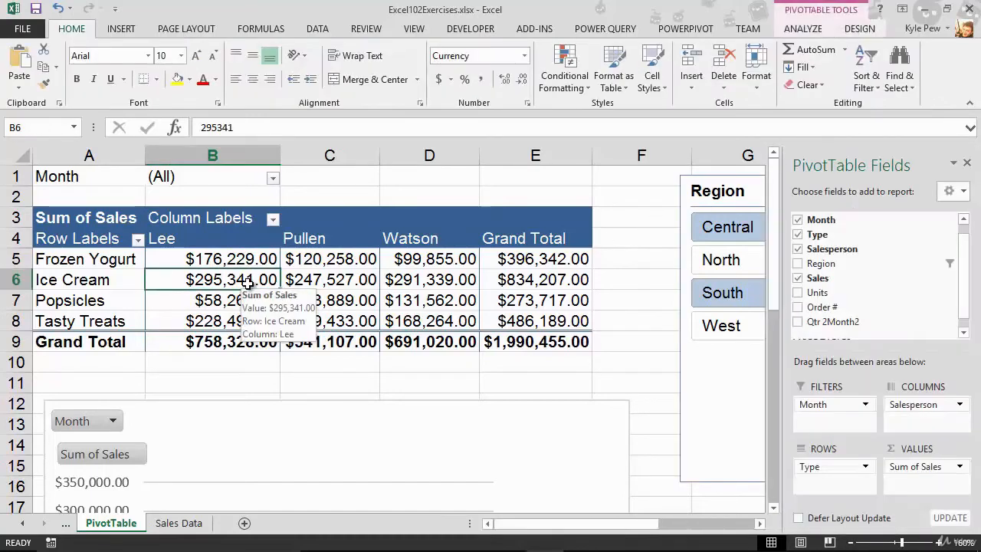
{"action": "left_click", "coordinate": [797, 29]}
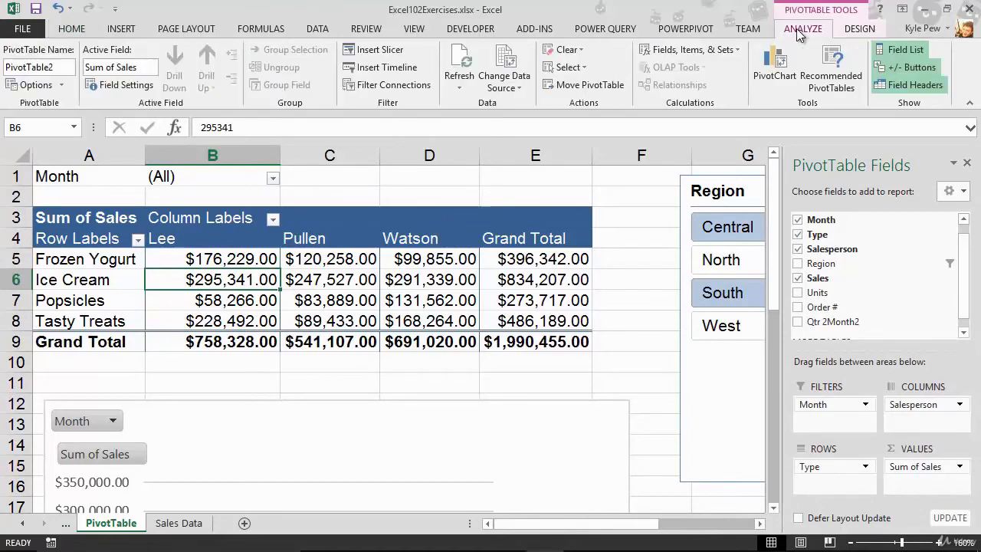
{"action": "left_click", "coordinate": [378, 50]}
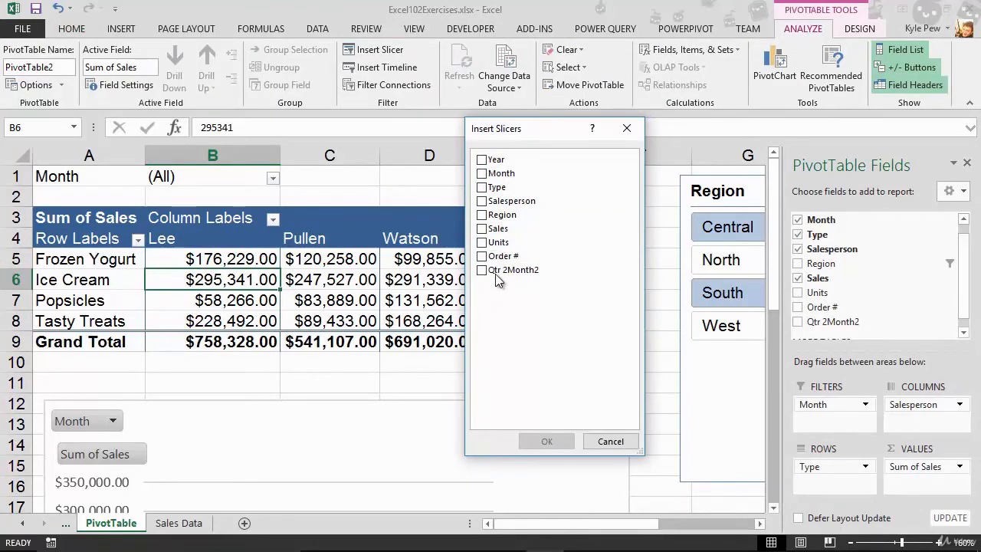
{"action": "left_click", "coordinate": [481, 159]}
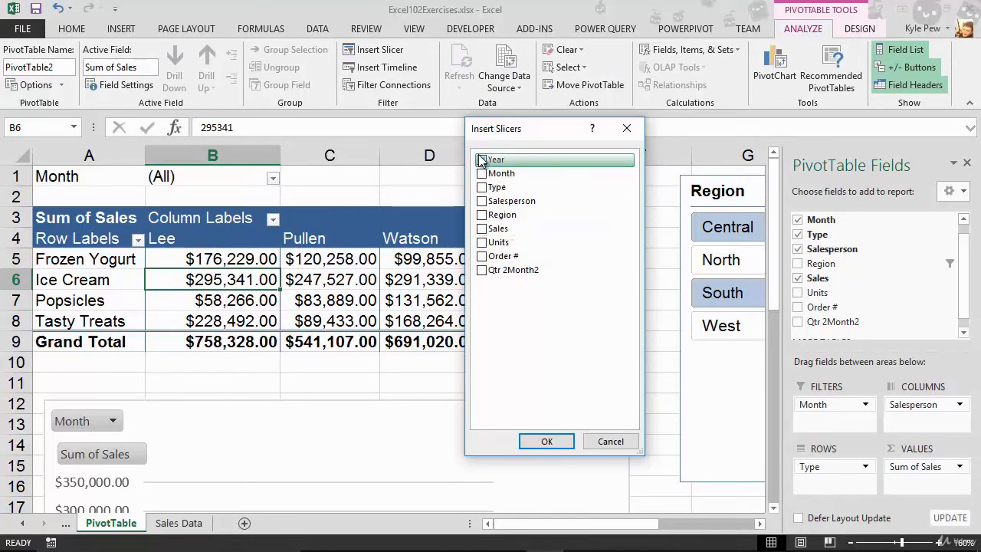
{"action": "left_click", "coordinate": [531, 440]}
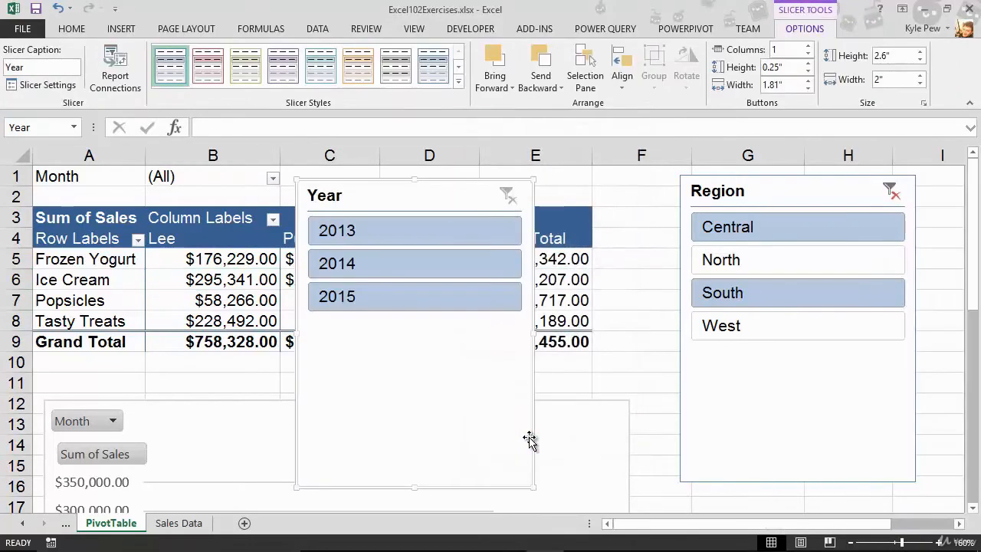
Step: Shorten the Year slicer to about 1.29" and the Region slicer to about 1.48" high, and place Year directly below Region
{"action": "left_click_drag", "start_coordinate": [429, 203], "coordinate": [526, 207]}
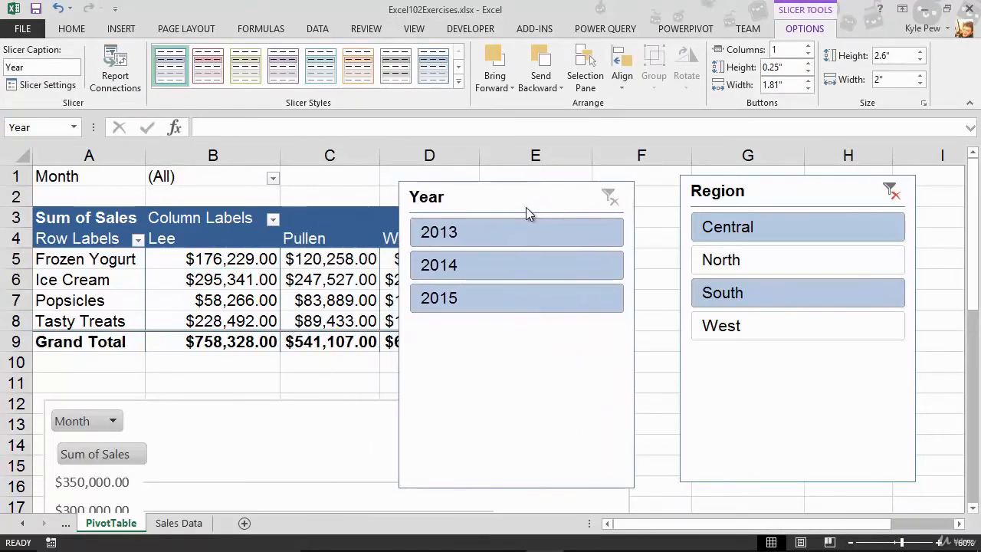
{"action": "left_click_drag", "start_coordinate": [516, 489], "coordinate": [526, 337]}
{"action": "left_click", "coordinate": [813, 482]}
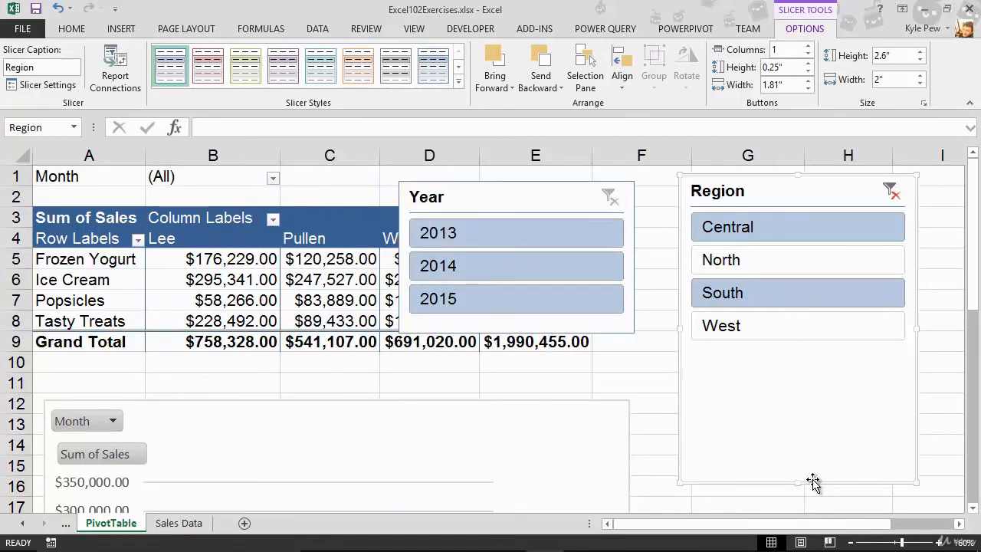
{"action": "left_click_drag", "start_coordinate": [813, 482], "coordinate": [799, 348]}
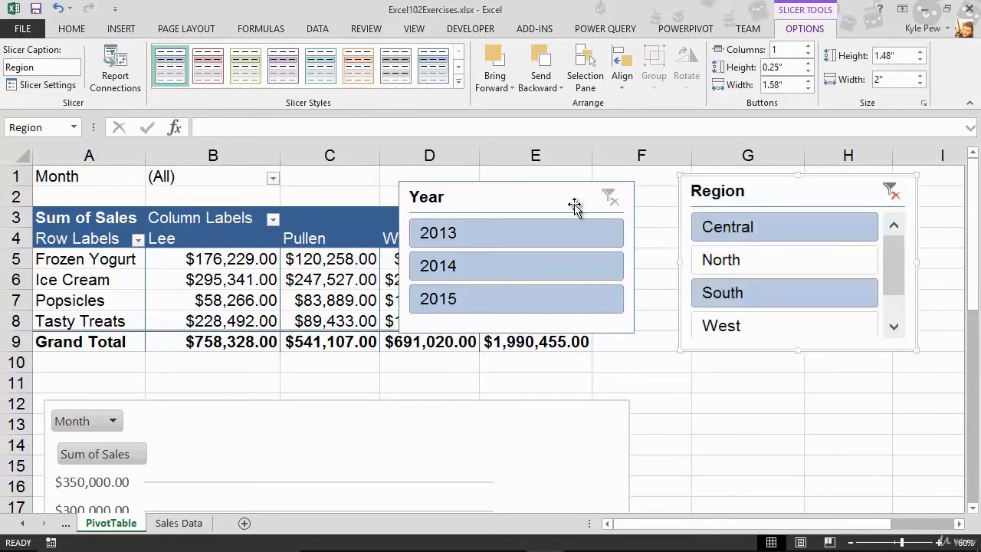
{"action": "left_click_drag", "start_coordinate": [574, 206], "coordinate": [830, 373]}
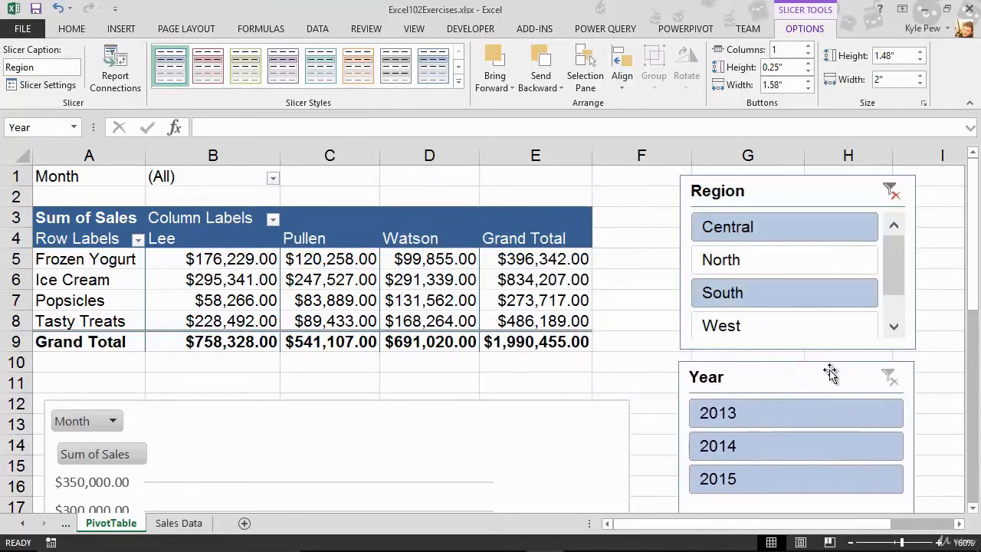
Step: Filter the pivot table to year 2014, add West to the selected regions, and switch the year to 2013
{"action": "left_click", "coordinate": [731, 446]}
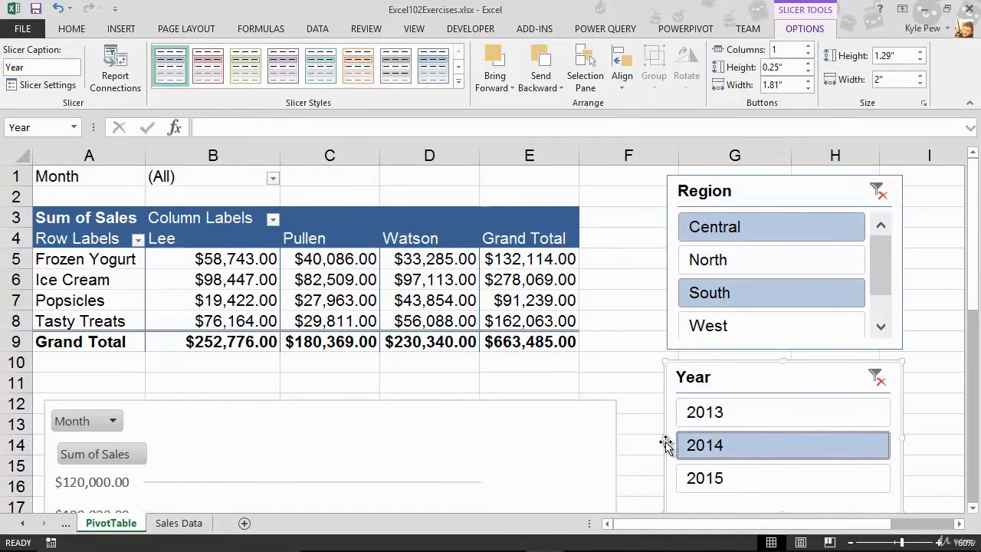
{"action": "left_click", "coordinate": [734, 324]}
{"action": "left_click", "coordinate": [712, 413]}
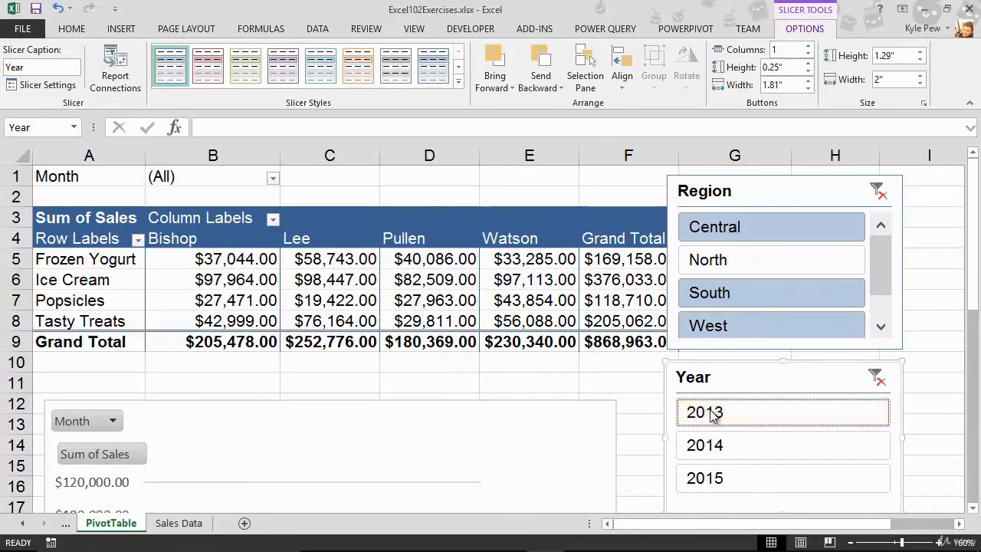